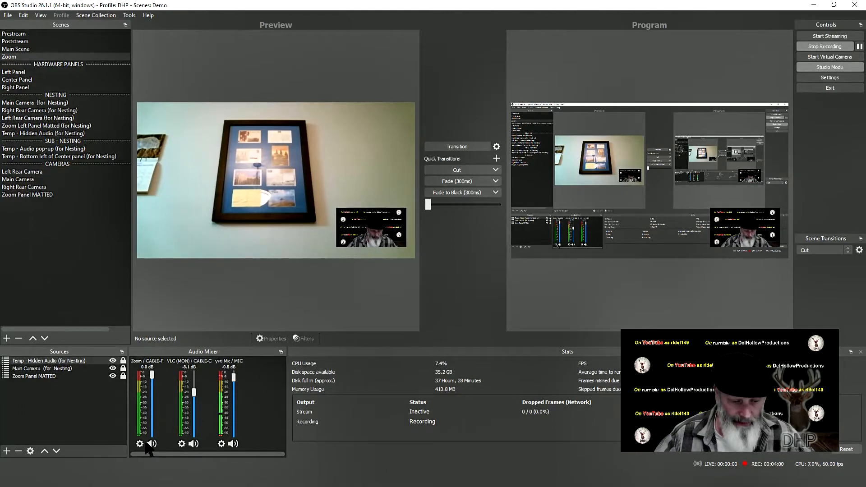
Mute the Zoom / CABLE-F audio source and unmute it again
{"action": "left_click", "coordinate": [152, 445]}
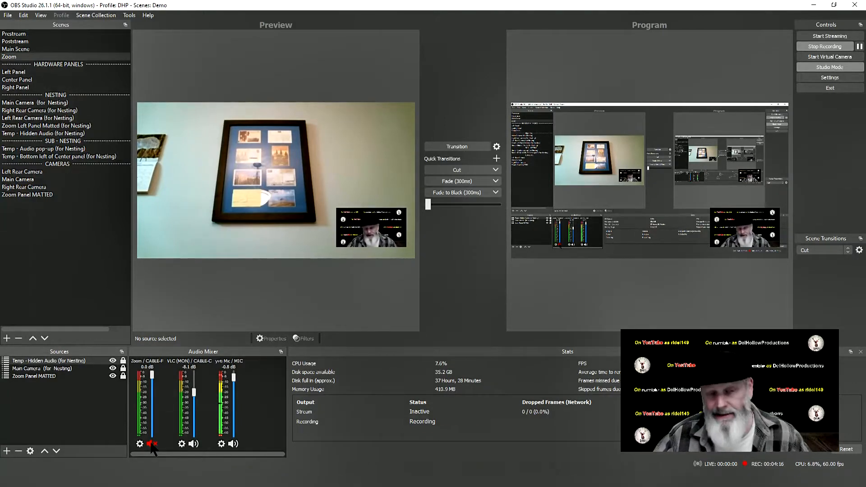
{"action": "left_click", "coordinate": [152, 444]}
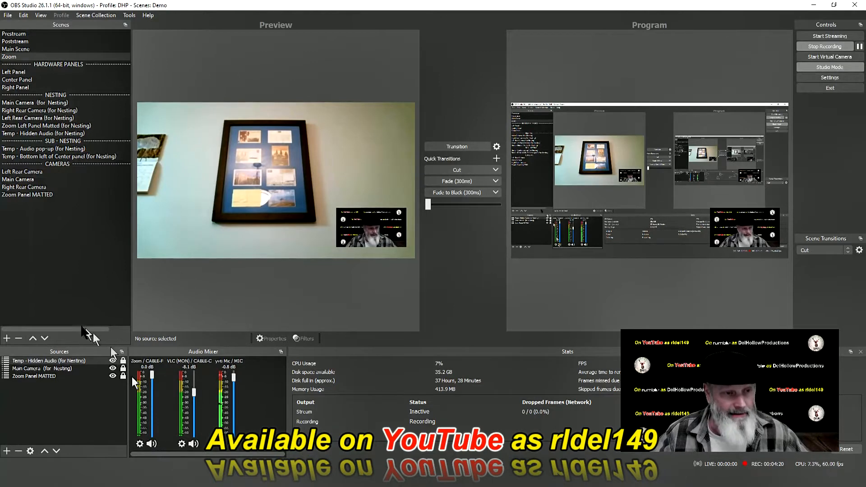
Examine the properties of the Prestream scene's TEXT - Prestream source, including its leading spaces, colour, background and outline settings
{"action": "left_click", "coordinate": [11, 34]}
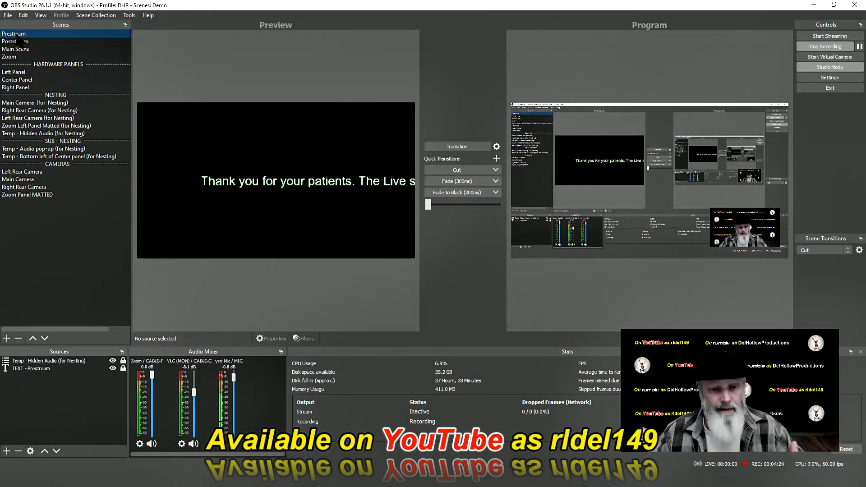
{"action": "left_click", "coordinate": [31, 369]}
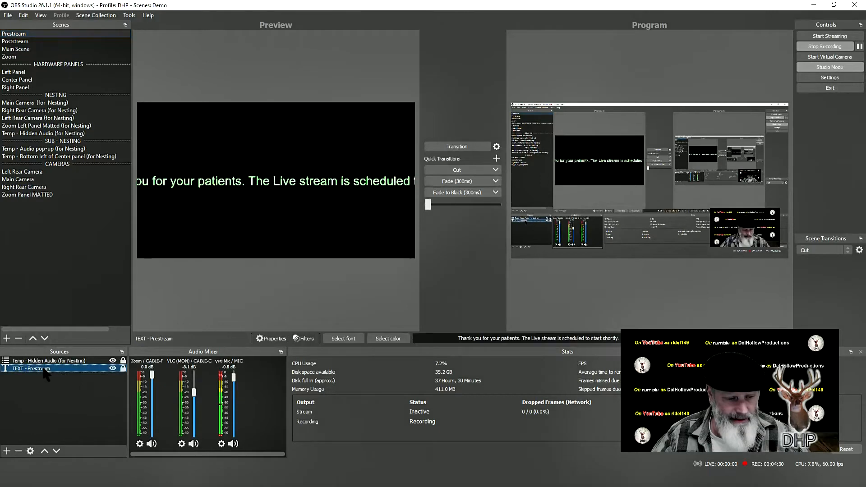
{"action": "left_click", "coordinate": [272, 339]}
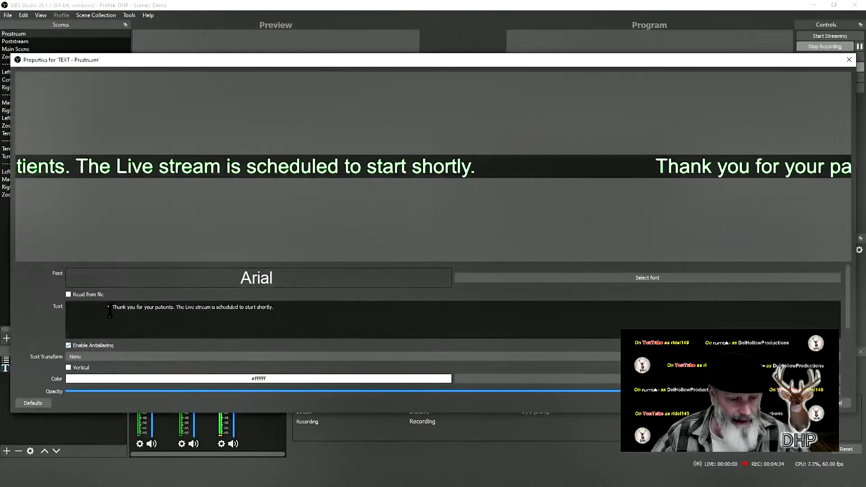
{"action": "left_click_drag", "start_coordinate": [112, 310], "coordinate": [70, 308]}
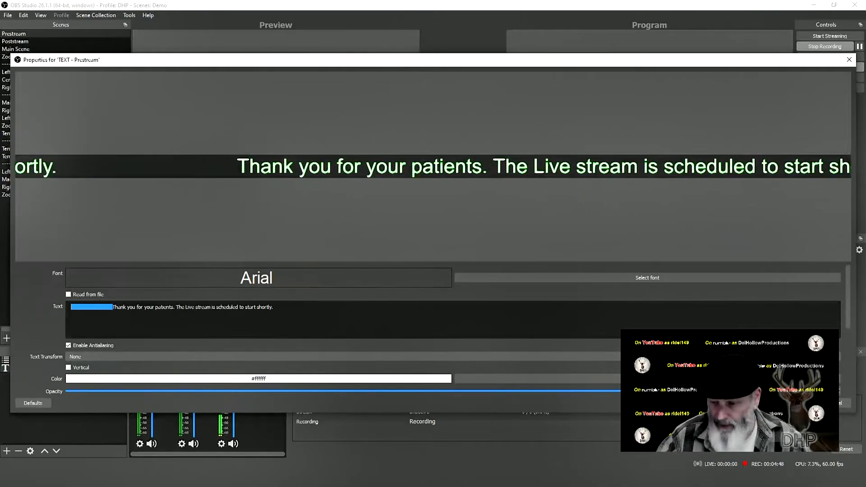
{"action": "scroll", "coordinate": [847, 307], "scroll_direction": "down", "scroll_amount": 2}
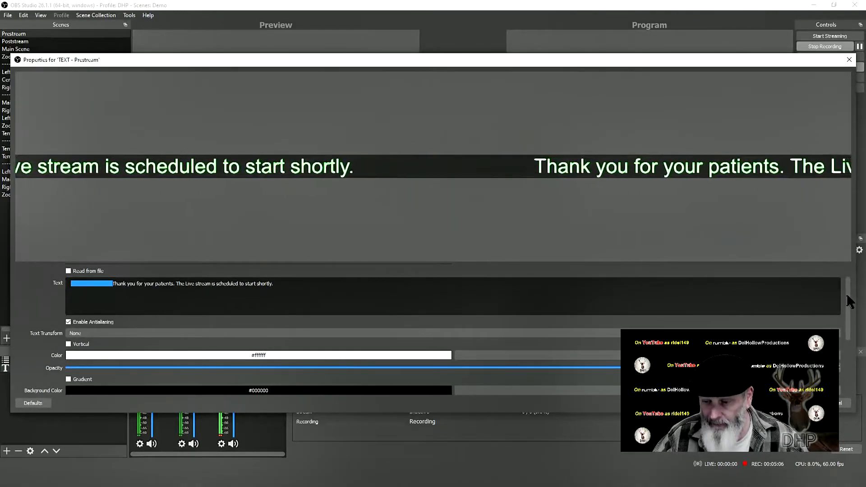
{"action": "left_click_drag", "start_coordinate": [848, 291], "coordinate": [847, 316]}
{"action": "left_click_drag", "start_coordinate": [846, 320], "coordinate": [843, 335]}
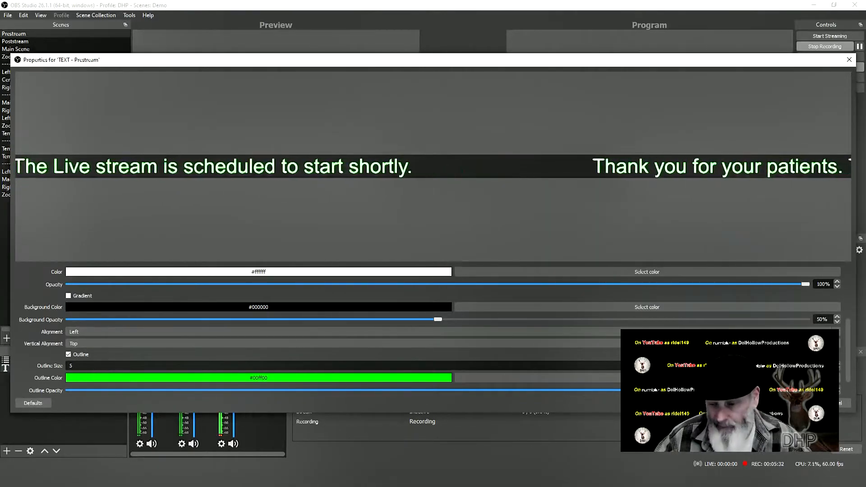
{"action": "left_click", "coordinate": [795, 403]}
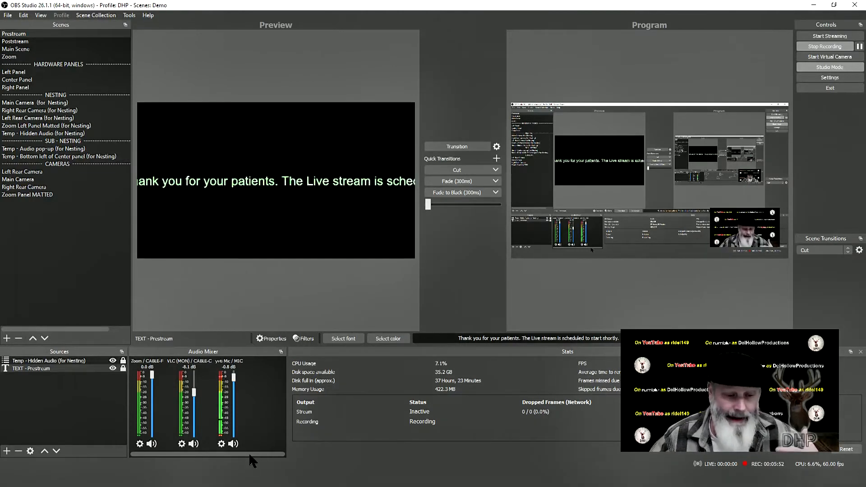
Toggle the mute of the Zoom / CABLE-F channel on and off while previewing the Prestream scene
{"action": "left_click", "coordinate": [152, 447]}
{"action": "left_click", "coordinate": [151, 445]}
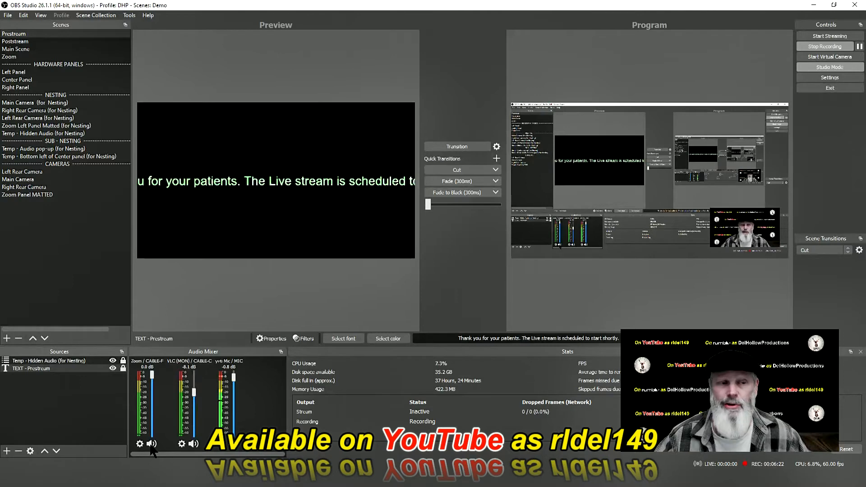
Add a new Audio Input Capture source named "Zoom (MON) / CABLE-F" to the Prestream scene
{"action": "left_click", "coordinate": [7, 451]}
{"action": "left_click", "coordinate": [41, 290]}
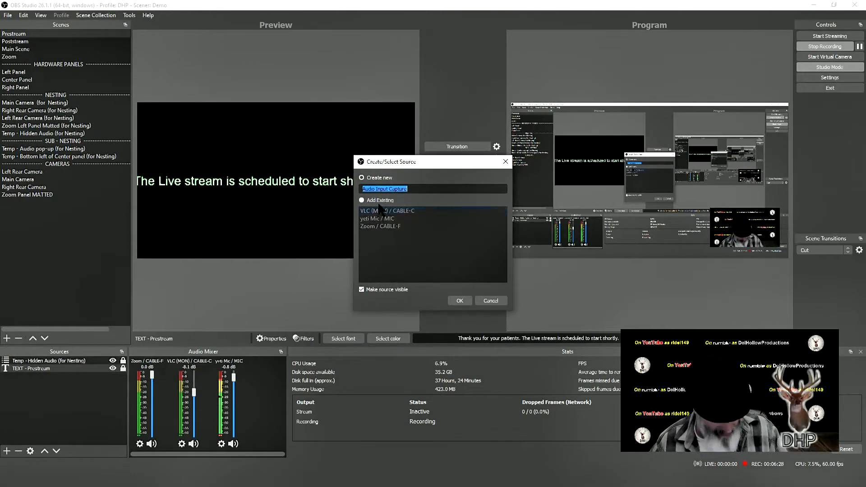
{"action": "type", "text": "z"}
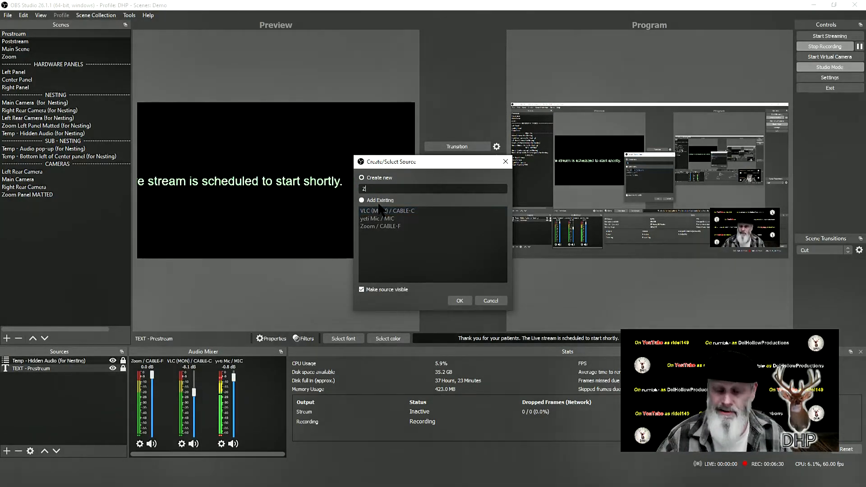
{"action": "type", "text": "oom (MON) / CABLE-F"}
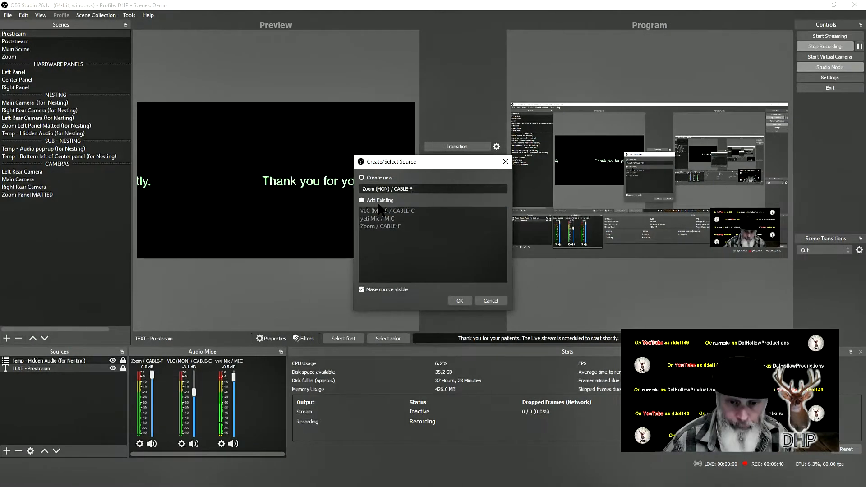
{"action": "left_click", "coordinate": [460, 298]}
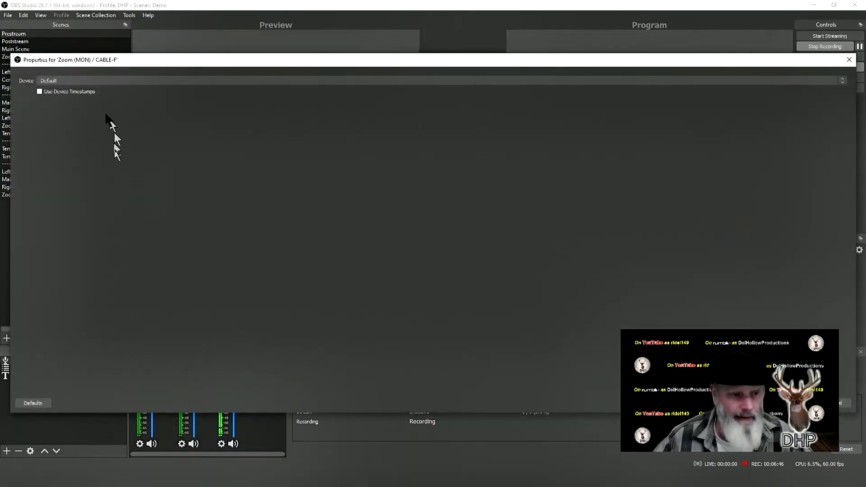
Set the device of the Zoom (MON) / CABLE-F source to Zoom CABLE-F Output (VB-Audio Virtual Cable)
{"action": "left_click", "coordinate": [84, 80]}
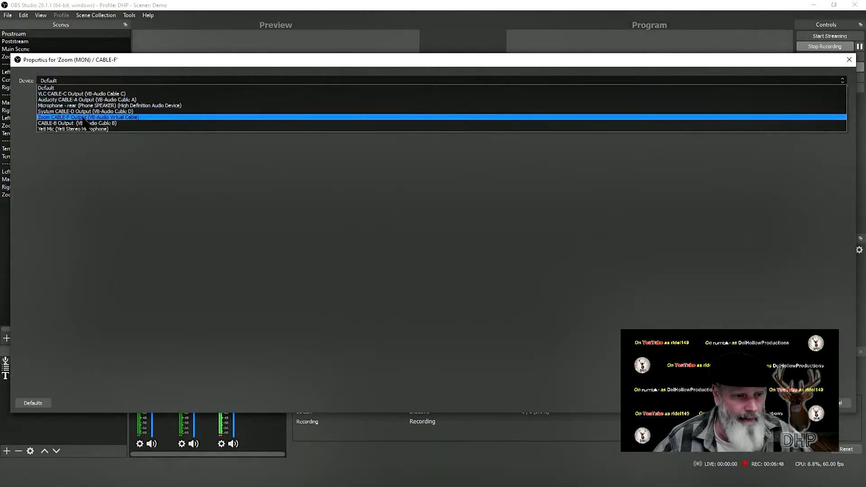
{"action": "left_click", "coordinate": [83, 117]}
{"action": "left_click", "coordinate": [795, 403]}
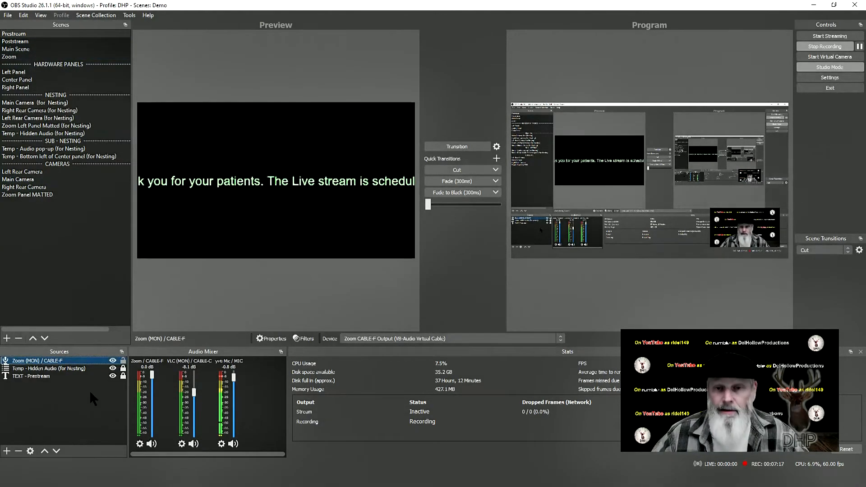
Transition the Prestream scene from preview to the program output
{"action": "left_click", "coordinate": [477, 146]}
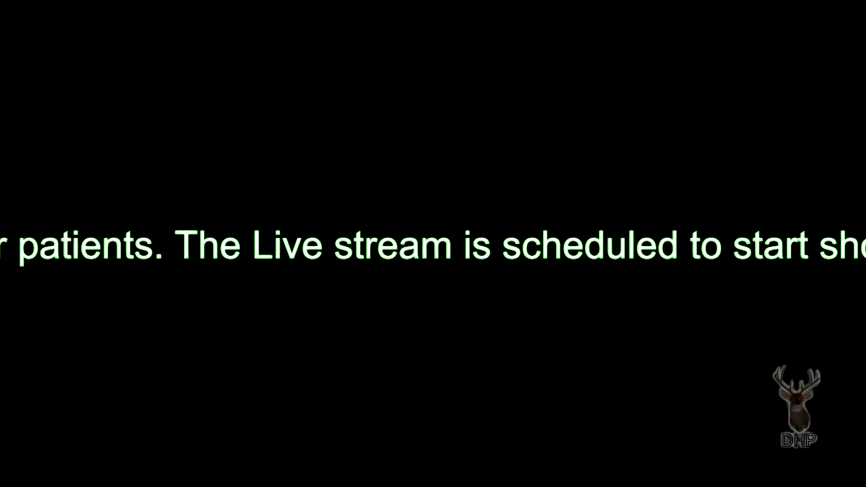
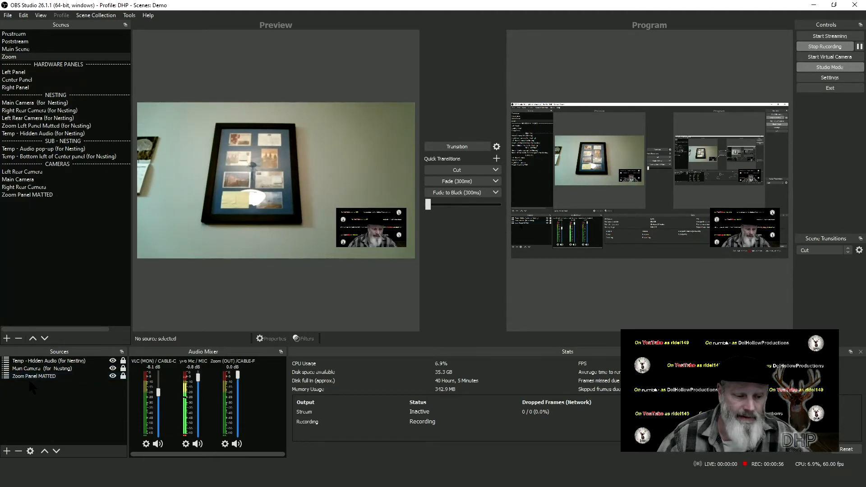
Compare the sources and nesting of the Zoom Panel MATTED, Zoom Left Panel Matted (for Nesting), Zoom and Center Panel scenes
{"action": "left_click", "coordinate": [25, 195]}
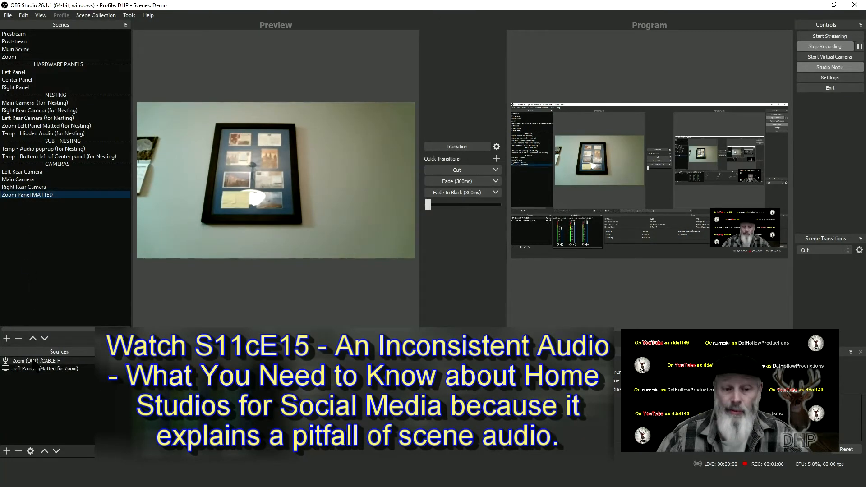
{"action": "left_click", "coordinate": [18, 126]}
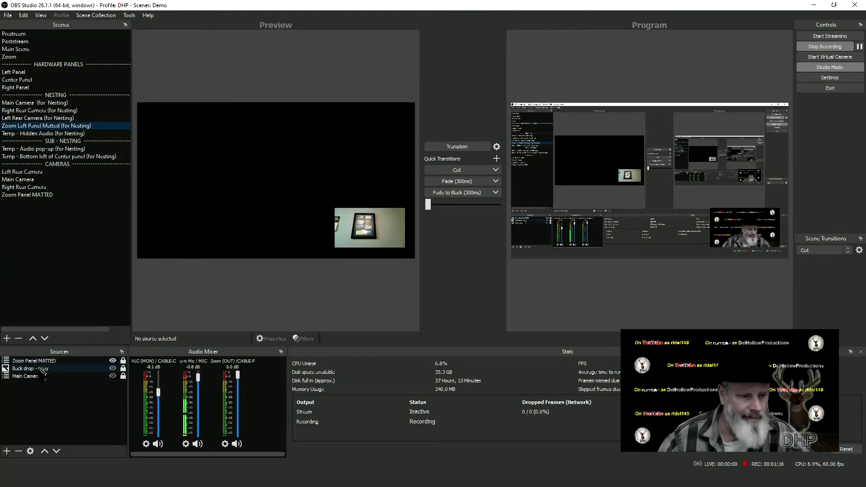
{"action": "left_click", "coordinate": [28, 194]}
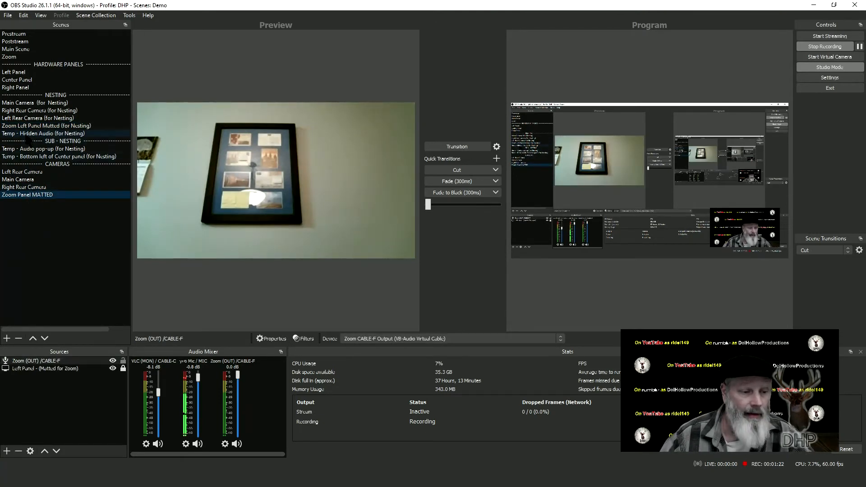
{"action": "left_click", "coordinate": [28, 127]}
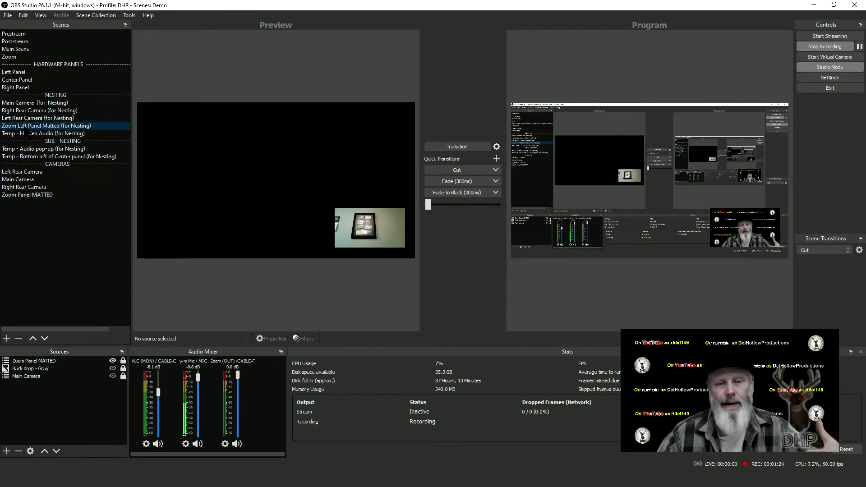
{"action": "left_click", "coordinate": [20, 57]}
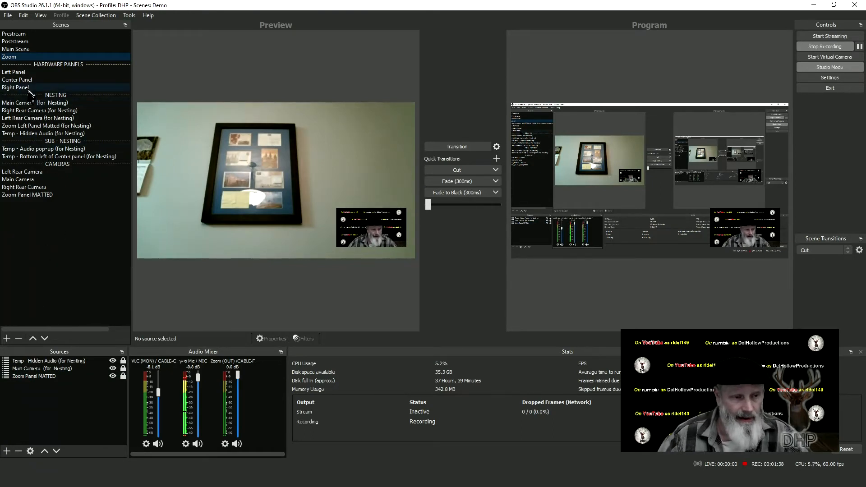
{"action": "left_click", "coordinate": [15, 195]}
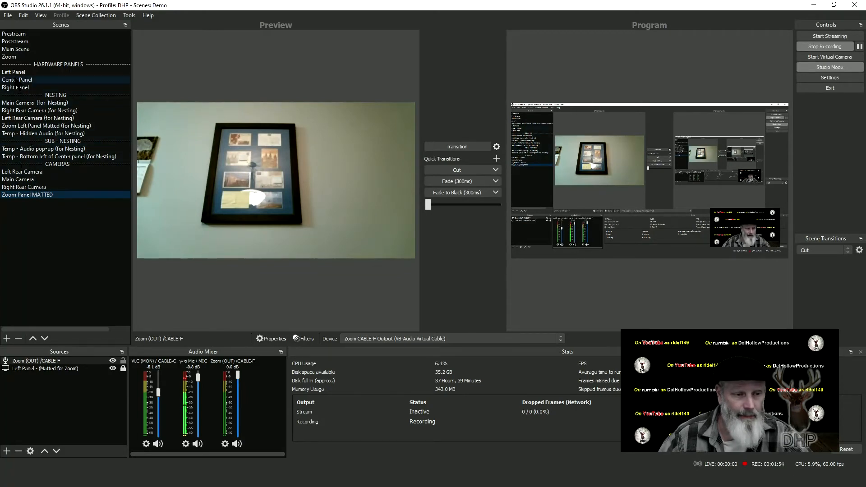
{"action": "left_click", "coordinate": [15, 79]}
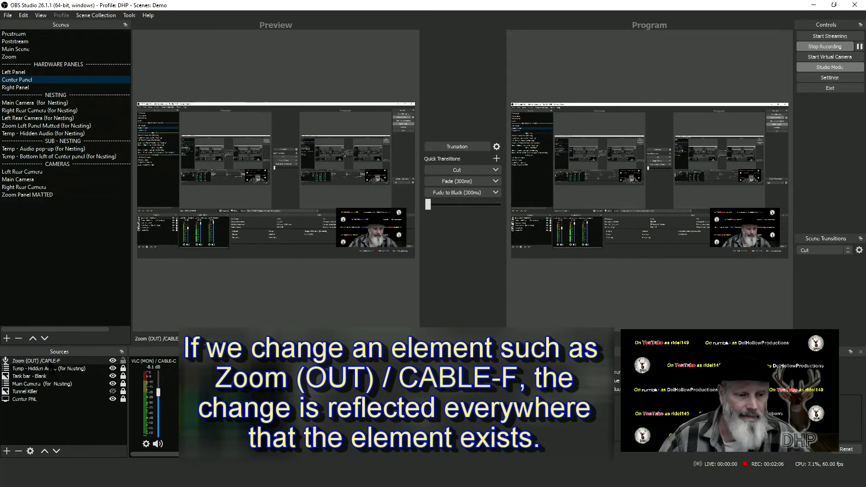
In the Zoom Panel MATTED scene, set the audio monitoring of Zoom (OUT) /CABLE-F to Monitor and Output
{"action": "left_click", "coordinate": [38, 195]}
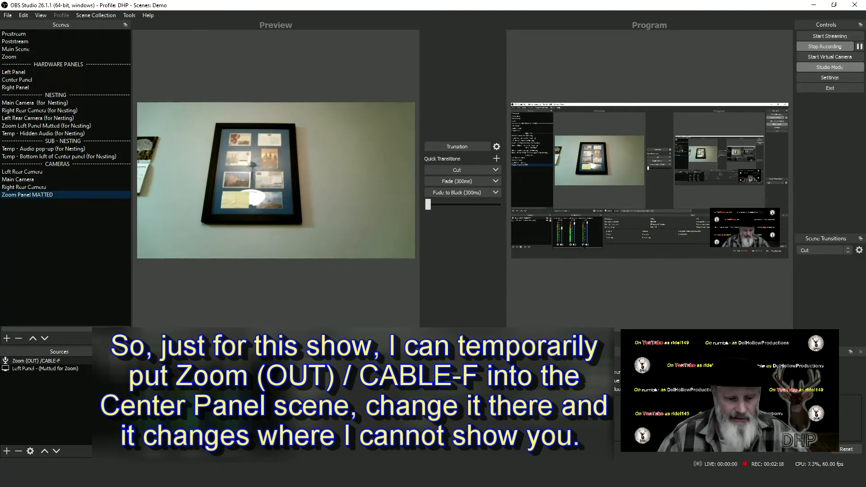
{"action": "left_click", "coordinate": [226, 445]}
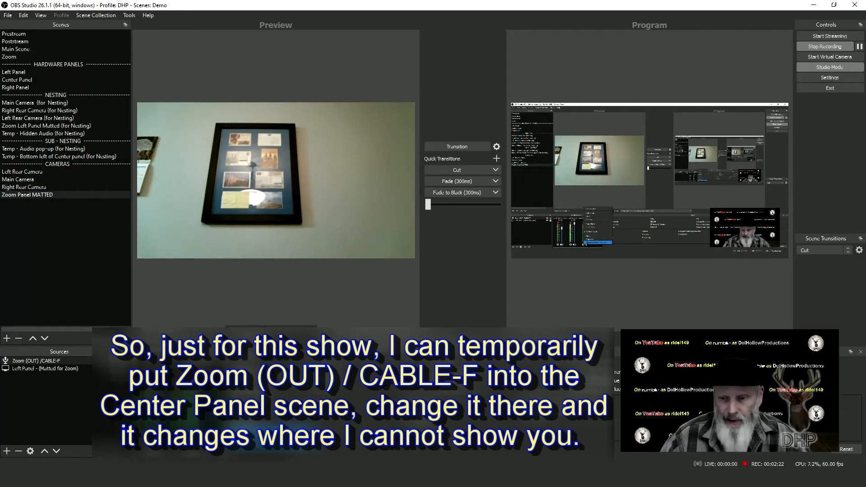
{"action": "left_click", "coordinate": [236, 440]}
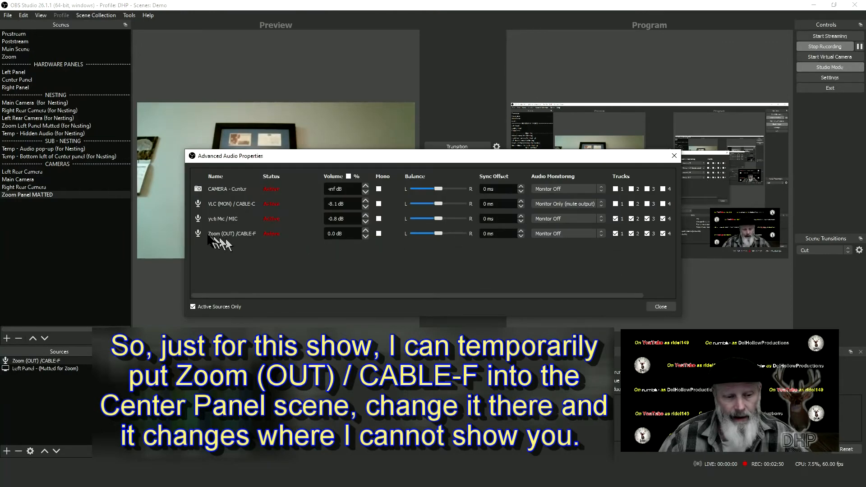
{"action": "left_click", "coordinate": [552, 236]}
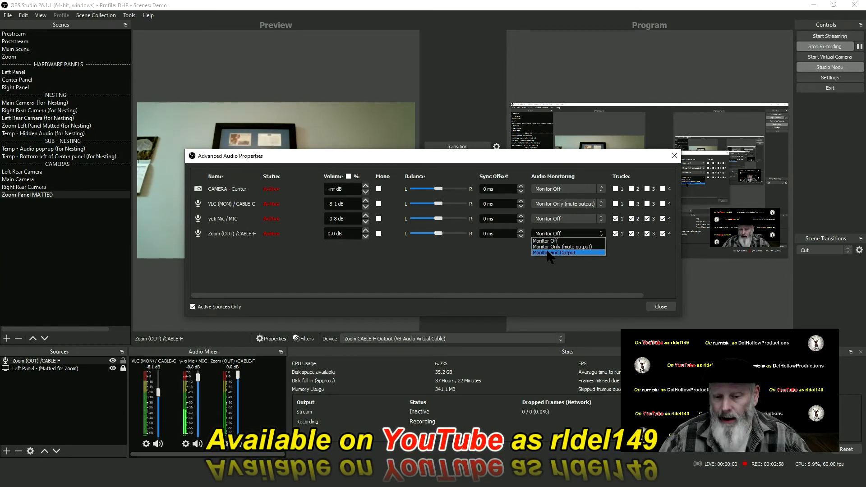
{"action": "left_click", "coordinate": [548, 253]}
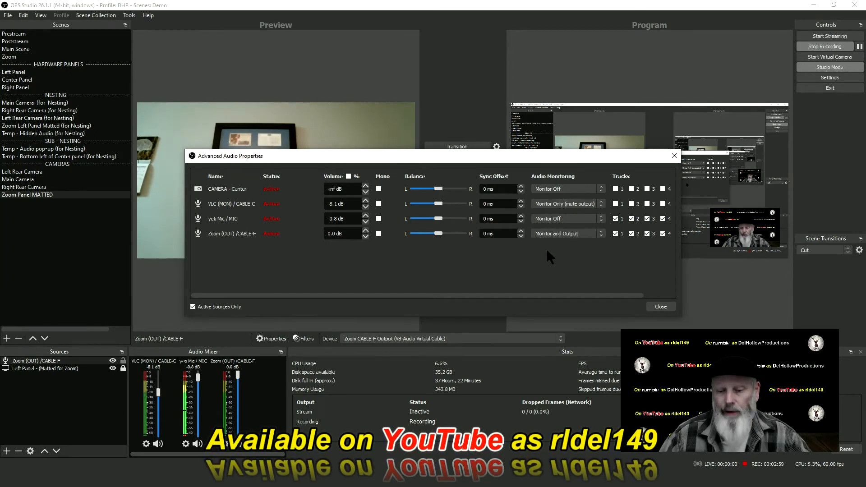
{"action": "left_click", "coordinate": [660, 307]}
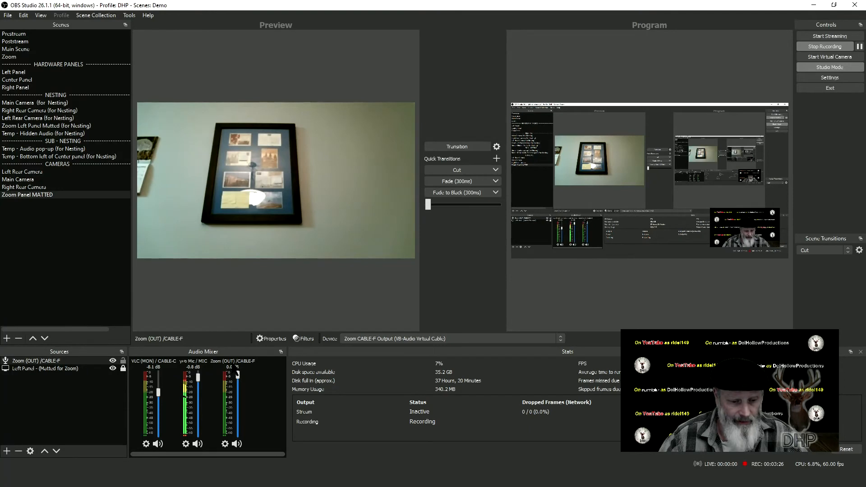
Rename the Zoom (OUT) /CABLE-F audio source as "Zoom (MON & OUT) /CABLE-F"
{"action": "right_click", "coordinate": [234, 364]}
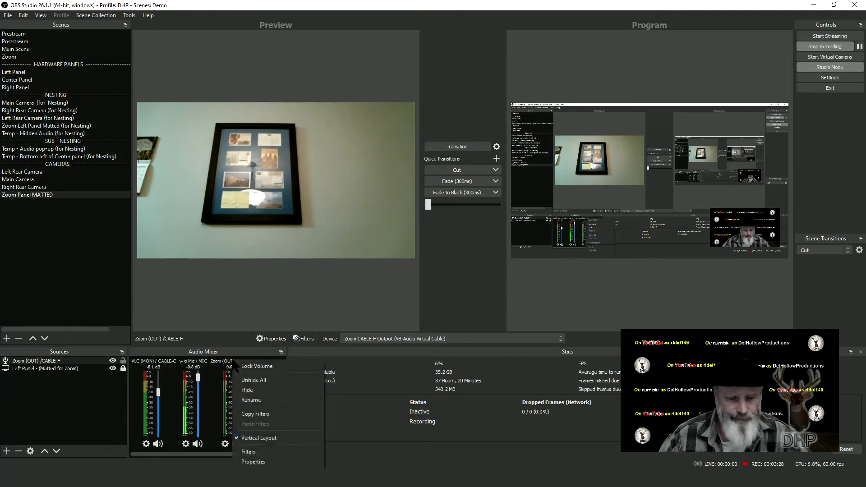
{"action": "left_click", "coordinate": [252, 400]}
{"action": "left_click", "coordinate": [332, 241]}
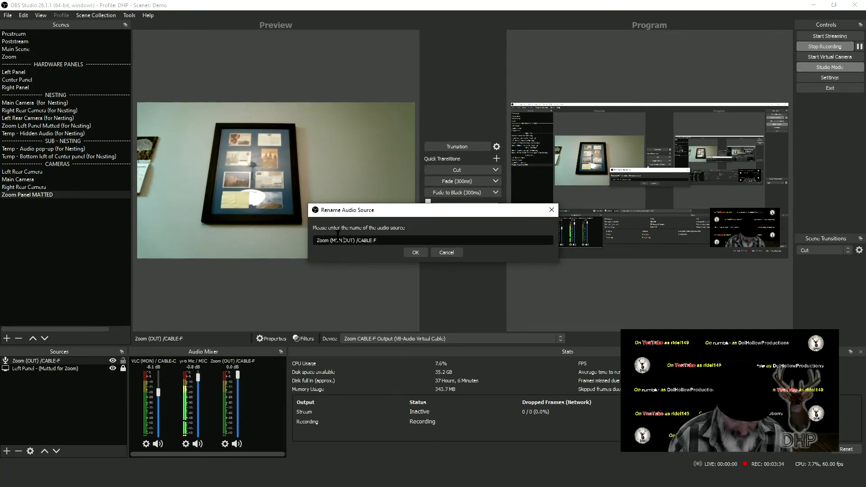
{"action": "type", "text": "MON &"}
{"action": "left_click", "coordinate": [415, 253]}
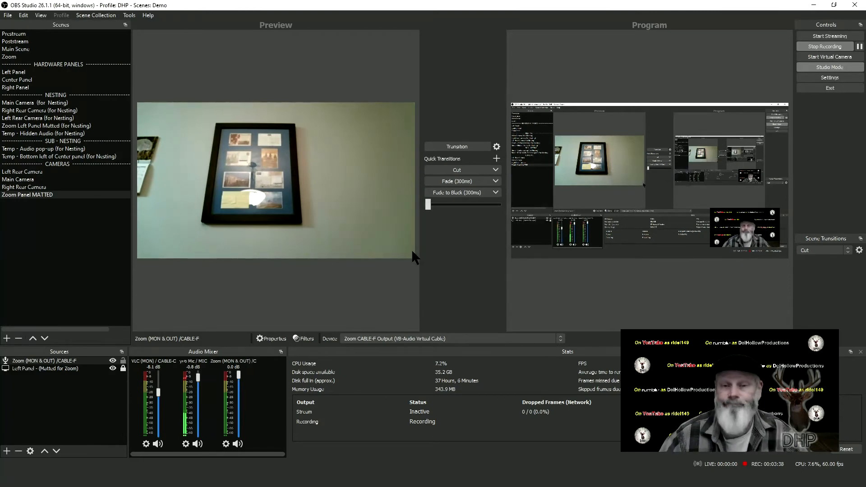